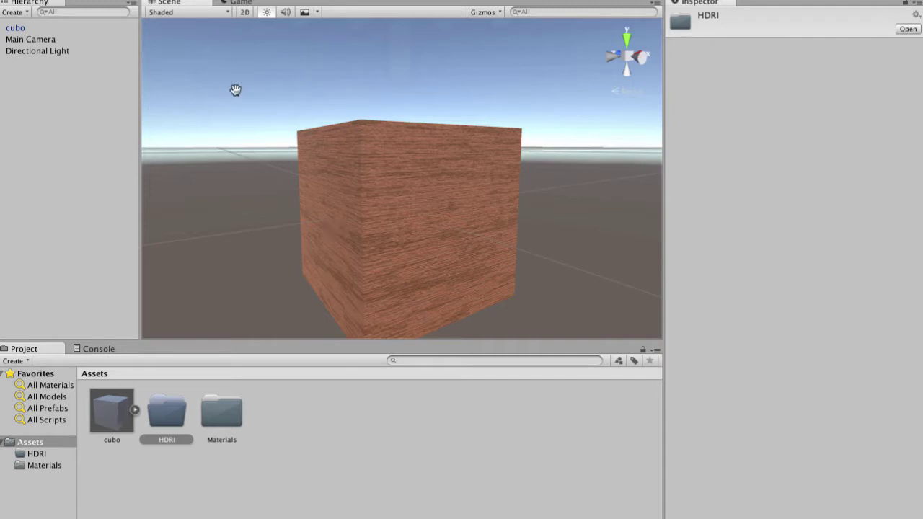
Orbit, pan and zoom the Scene view around the wooden cube toward the sky.
drag(342, 199, 356, 241)
scroll(348, 220, up, 5)
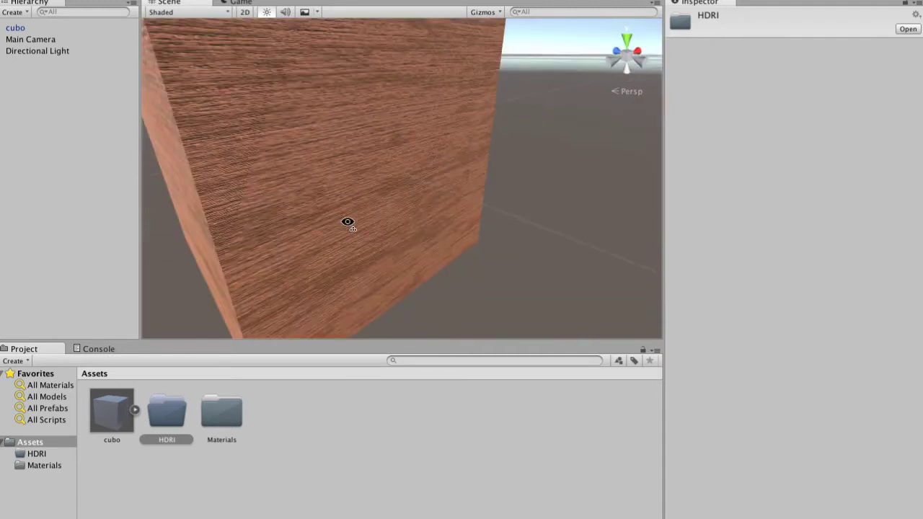
scroll(322, 195, down, 4)
scroll(322, 195, down, 2)
alt+drag(322, 195, 321, 193)
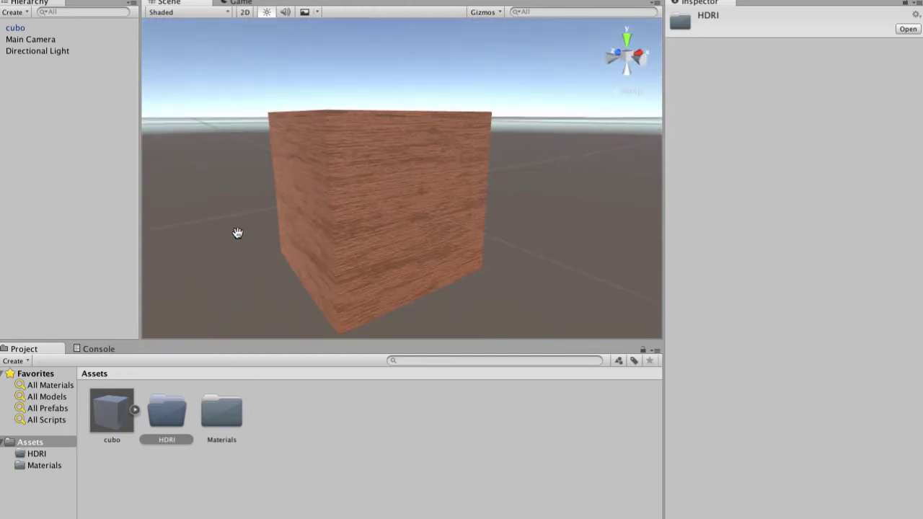
mouse_move(490, 209)
alt+mouse_down()
mouse_move(423, 147)
mouse_move(423, 119)
mouse_move(418, 171)
mouse_move(563, 174)
mouse_move(296, 155)
mouse_move(243, 180)
mouse_move(202, 180)
mouse_move(226, 204)
mouse_move(354, 186)
mouse_move(400, 206)
mouse_move(404, 199)
alt+mouse_up()
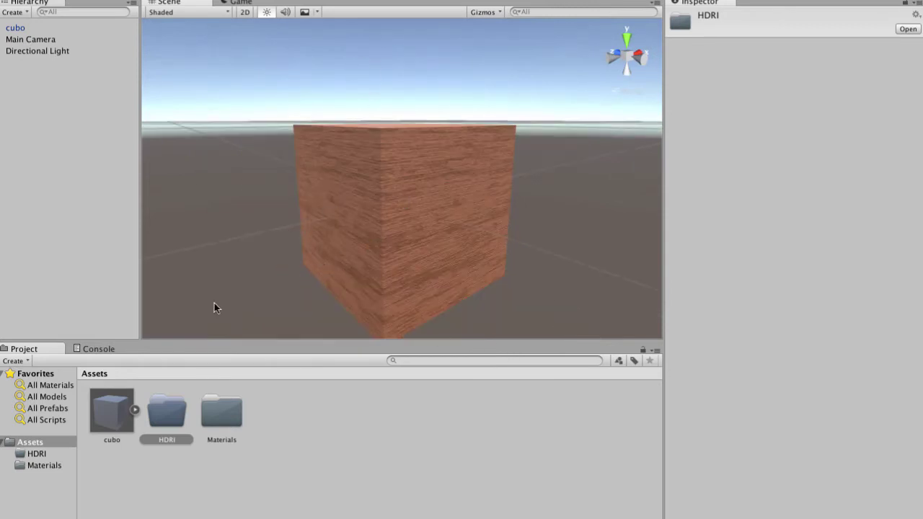
Drag hdrmaps_com_free_061_Ref.exr from Finder into the empty HDRI folder.
double_click(168, 413)
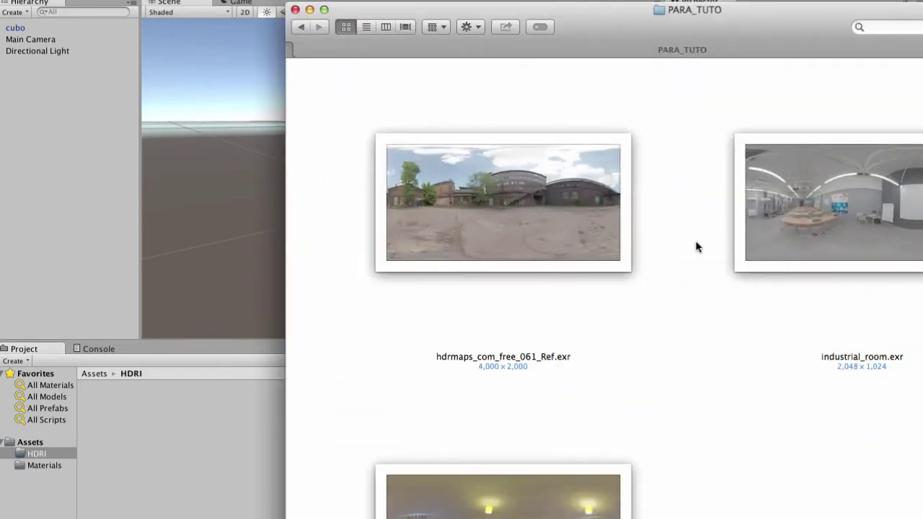
click(520, 192)
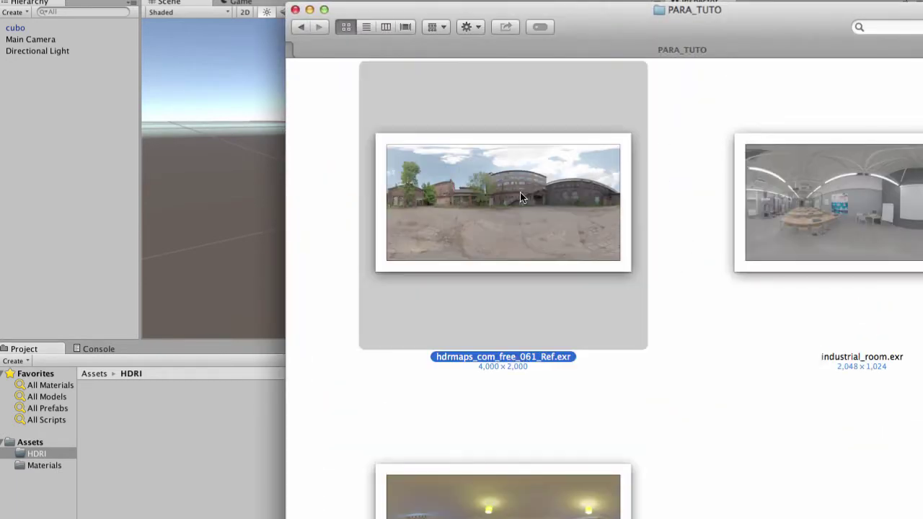
mouse_move(520, 192)
mouse_down()
mouse_move(186, 460)
mouse_move(242, 204)
mouse_move(113, 301)
mouse_move(184, 396)
mouse_move(284, 328)
mouse_up()
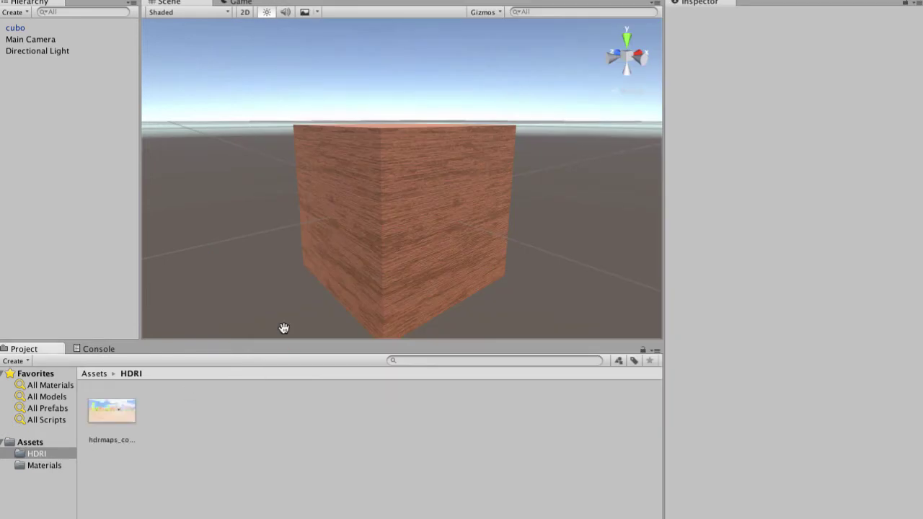
Set hdrmaps_com_free_061_Ref's Texture Type to Cubemap and apply the reimport.
click(132, 411)
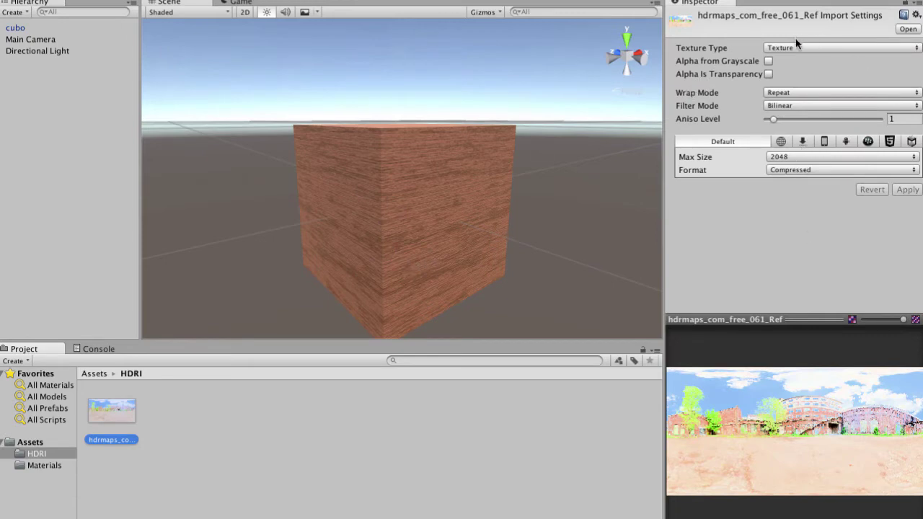
click(825, 44)
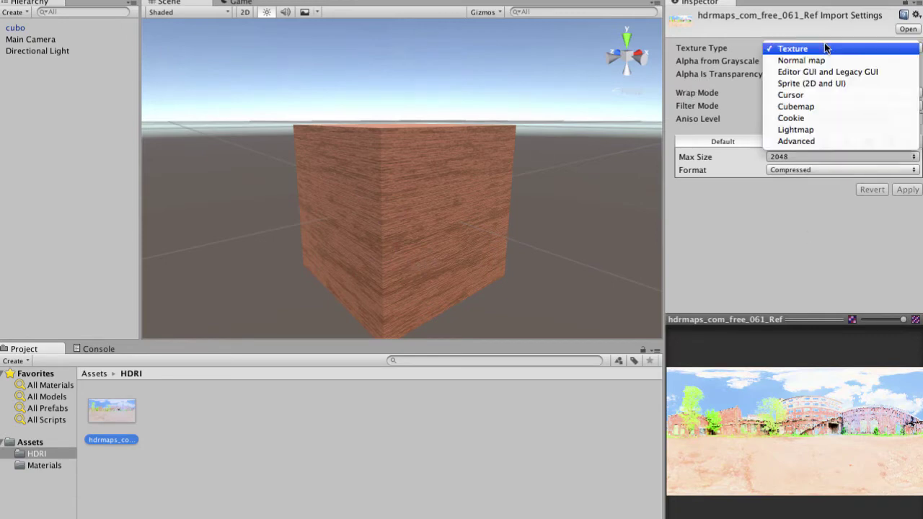
click(820, 108)
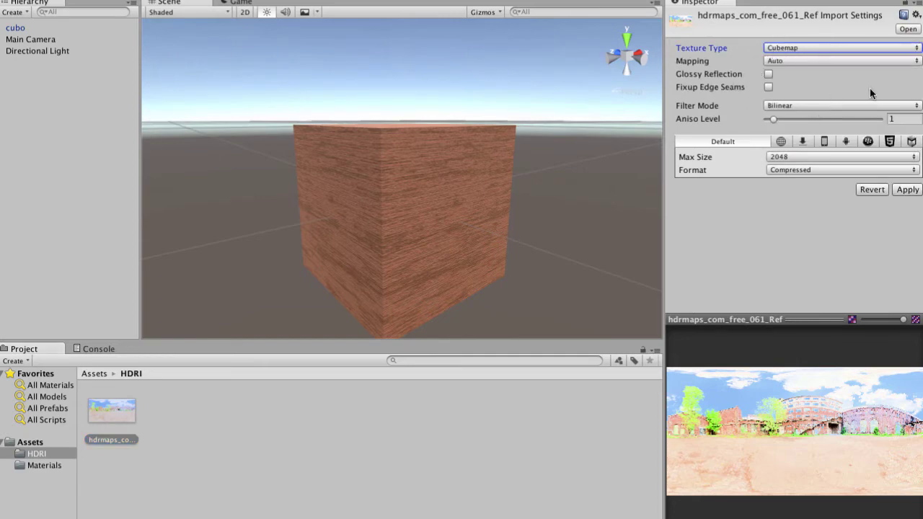
click(907, 190)
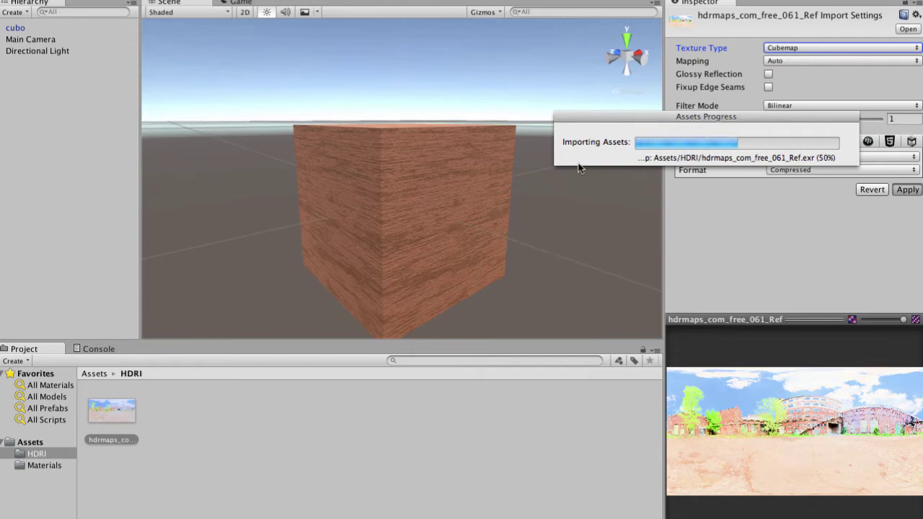
drag(609, 115, 457, 116)
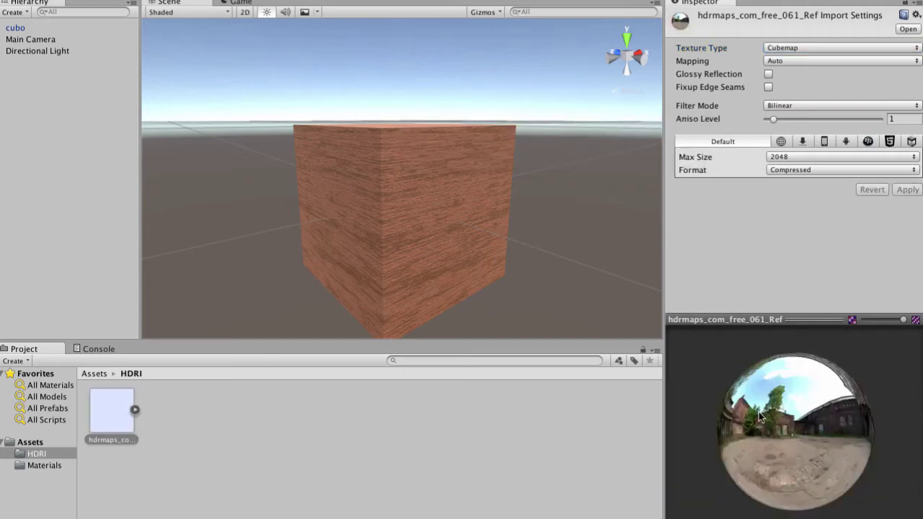
mouse_move(759, 416)
mouse_down()
mouse_move(773, 413)
mouse_move(750, 433)
mouse_move(808, 456)
mouse_move(811, 406)
mouse_move(837, 425)
mouse_move(753, 433)
mouse_move(798, 433)
mouse_move(789, 390)
mouse_move(769, 417)
mouse_move(795, 400)
mouse_up()
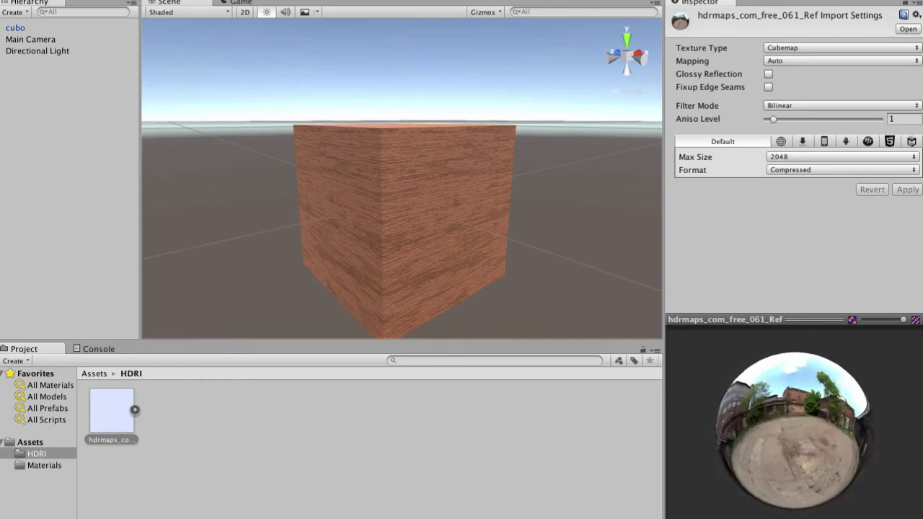
click(343, 0)
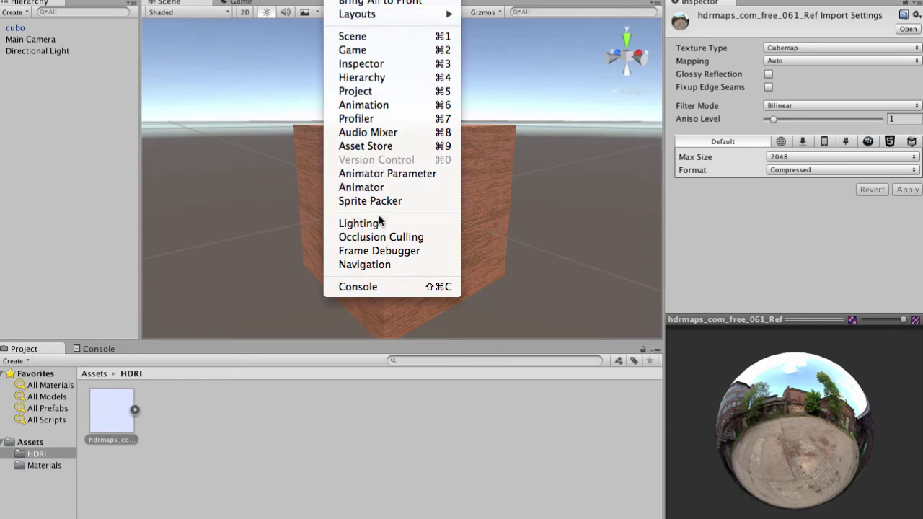
click(357, 223)
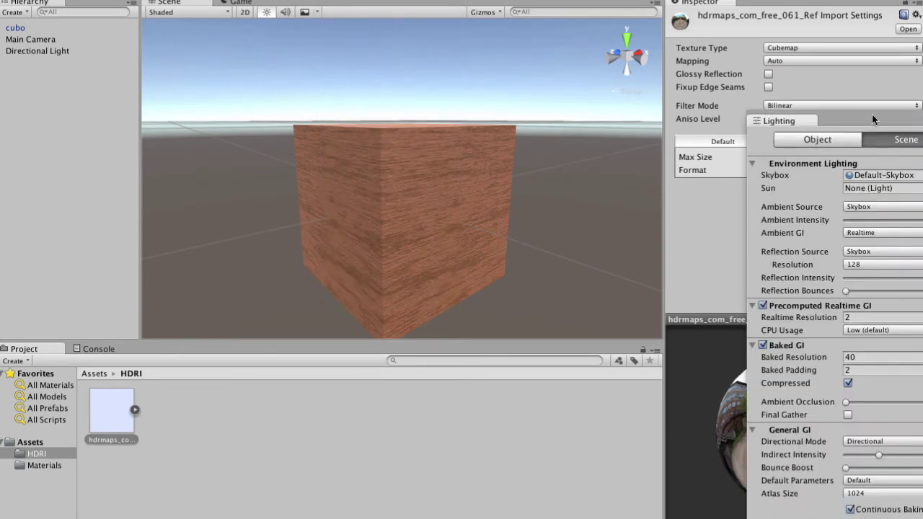
drag(873, 121, 618, 26)
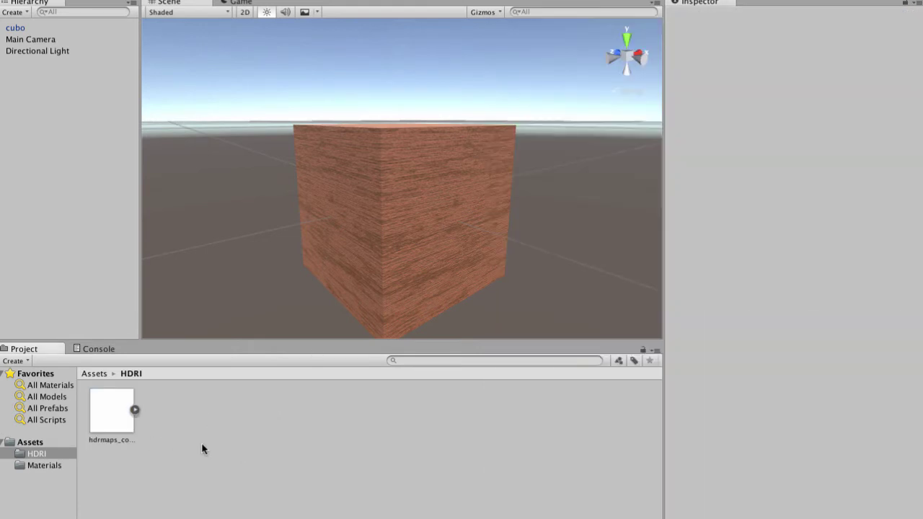
Add a new material named SKY_NEW in the HDRI folder with the Skybox/Cubemap shader.
right_click(201, 438)
mouse_move(233, 415)
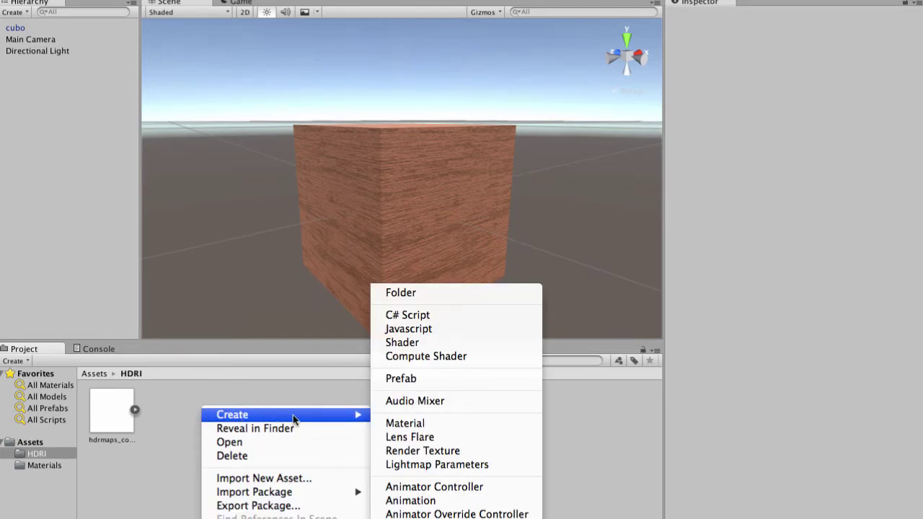
click(398, 424)
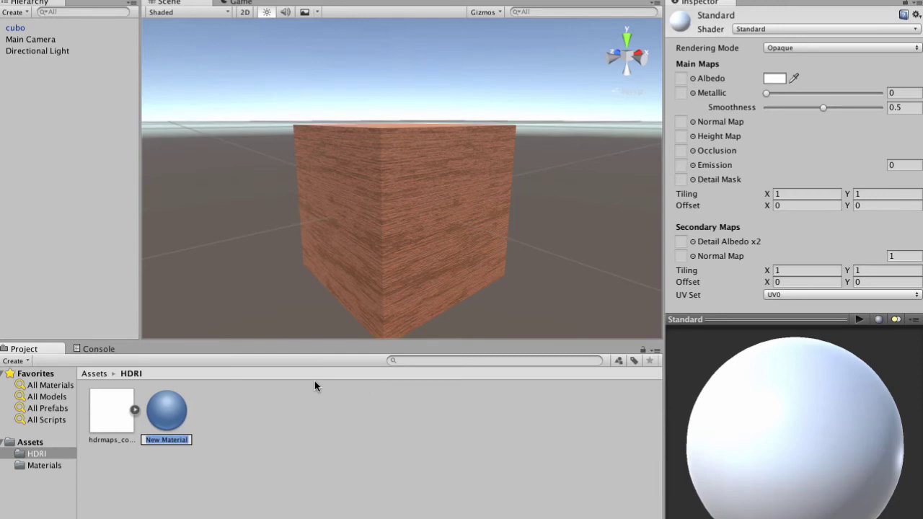
text(s)
text(_NEW)
key(Return)
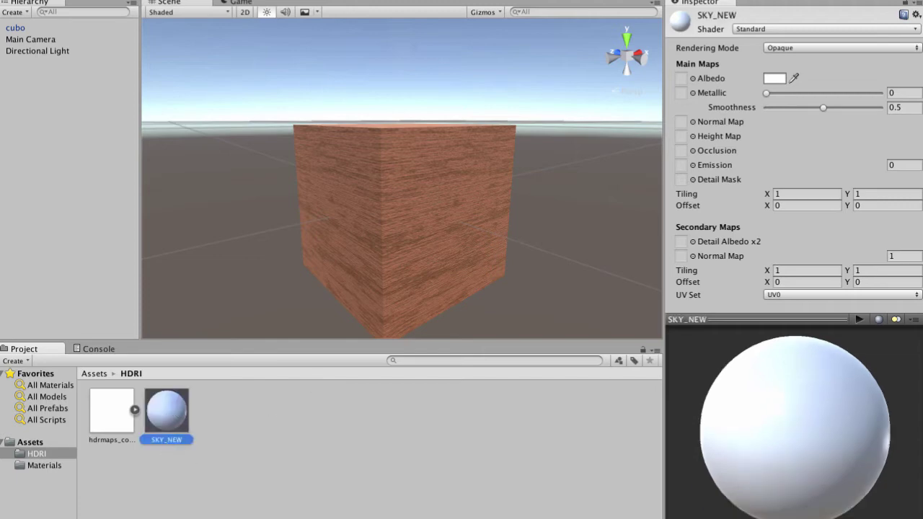
click(751, 30)
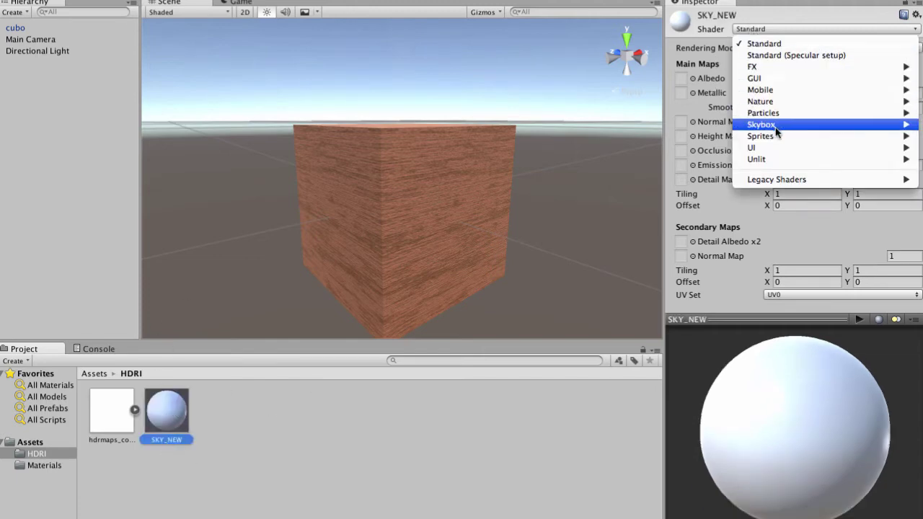
click(921, 137)
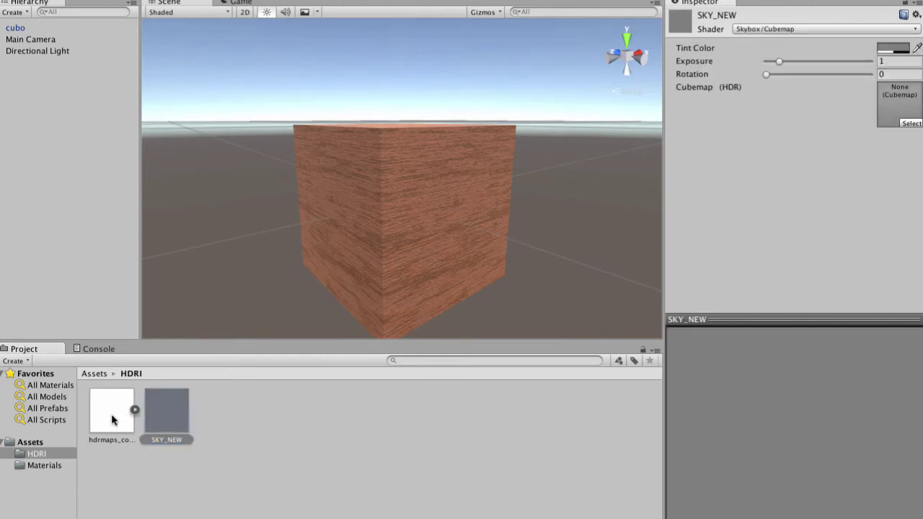
Put the hdrmaps cubemap in SKY_NEW's Cubemap (HDR) slot with Exposure 1.
click(110, 414)
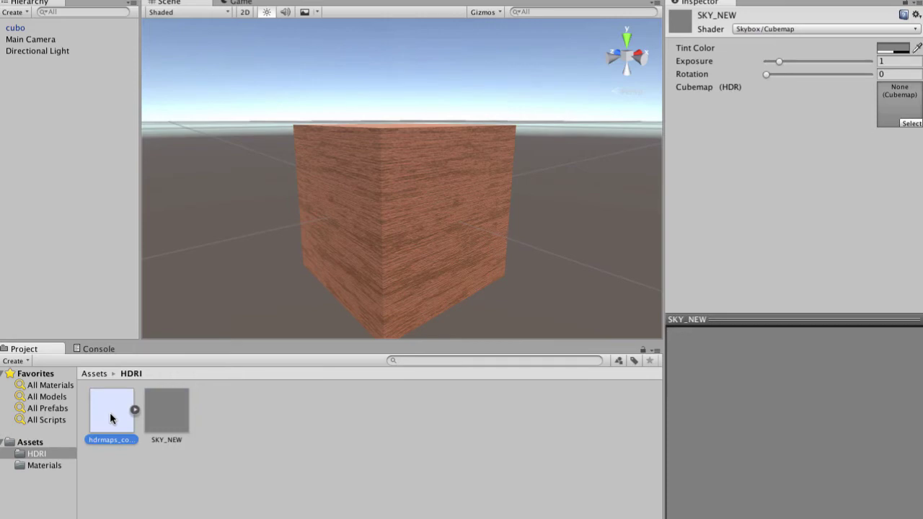
drag(109, 417, 907, 109)
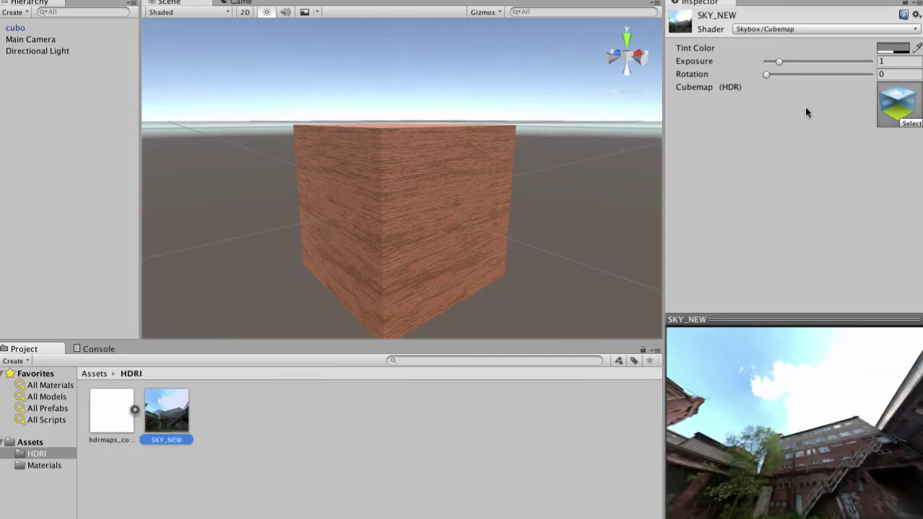
mouse_move(766, 75)
mouse_down()
mouse_move(828, 80)
mouse_move(762, 75)
mouse_move(785, 62)
mouse_up()
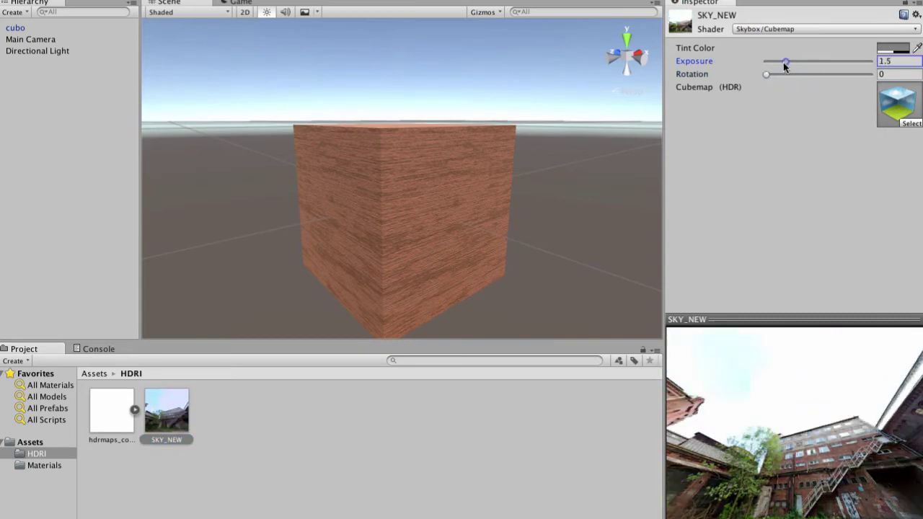
text(1)
key(Return)
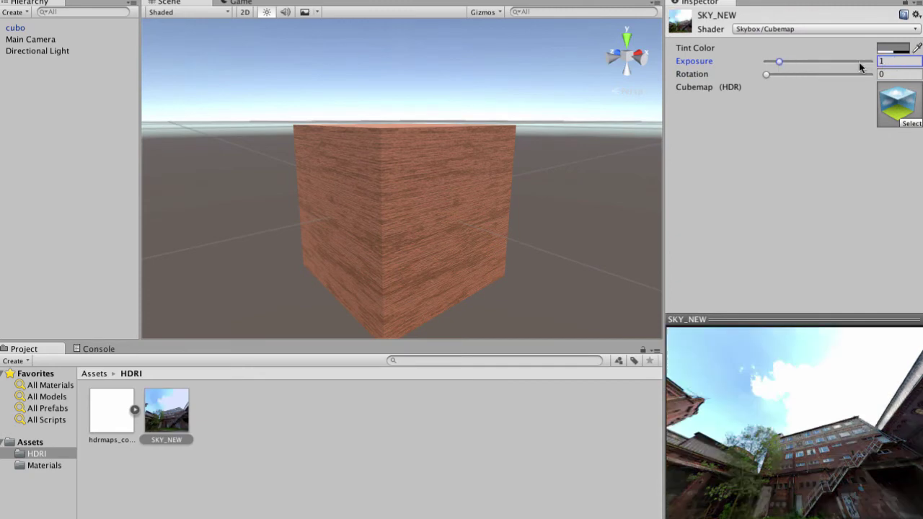
Choose SKY_NEW as the Skybox Material in the Lighting settings.
click(343, 0)
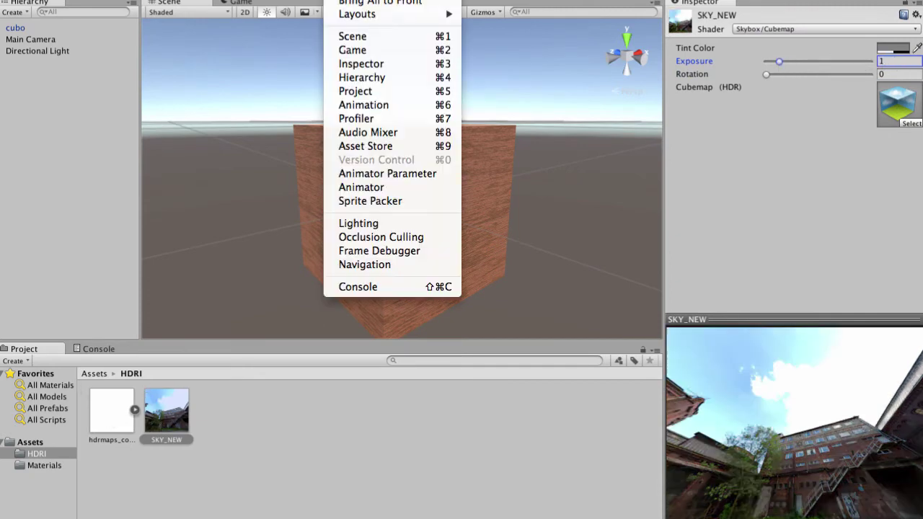
click(355, 226)
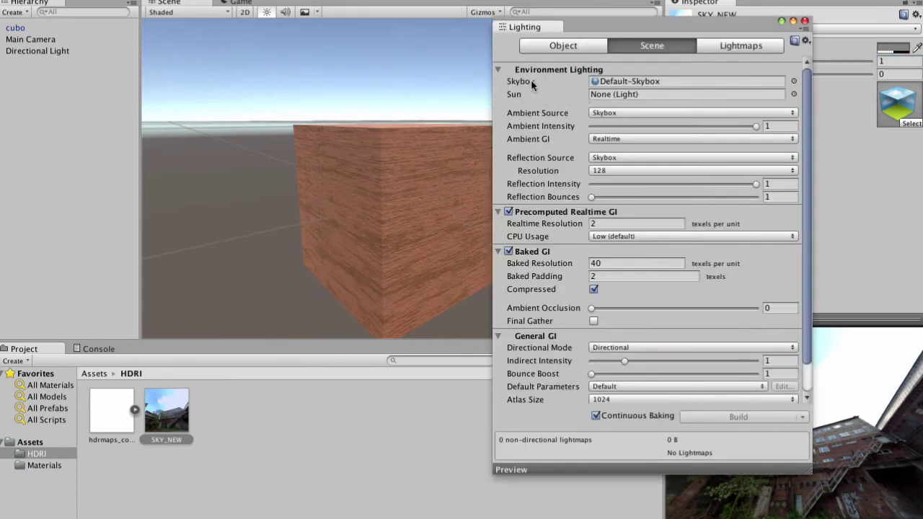
click(793, 81)
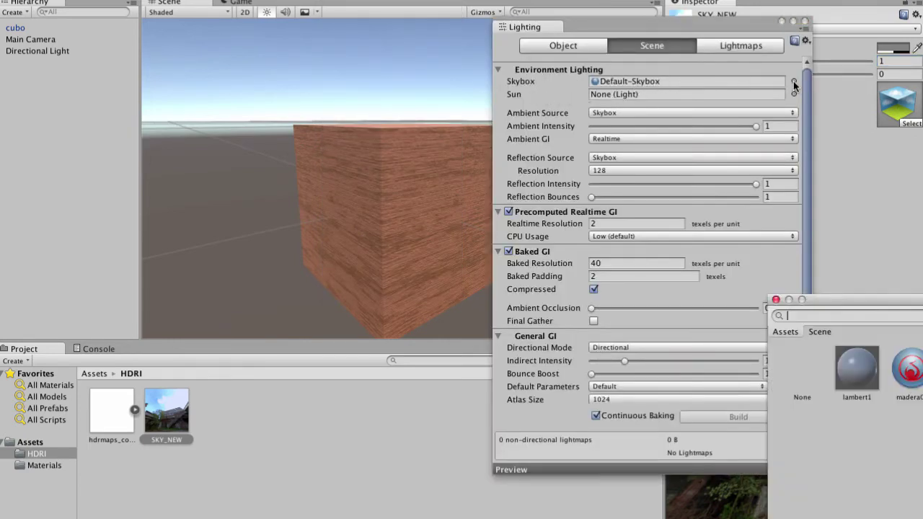
drag(853, 298, 437, 137)
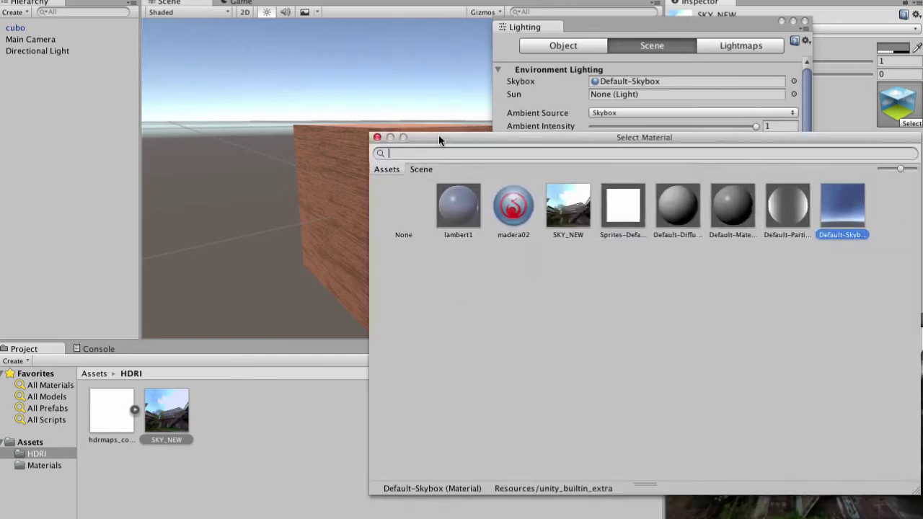
click(560, 209)
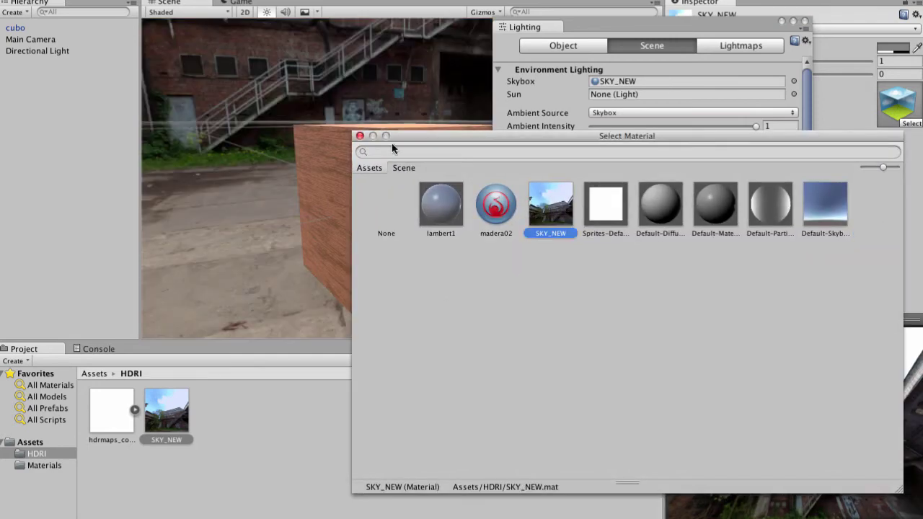
click(359, 135)
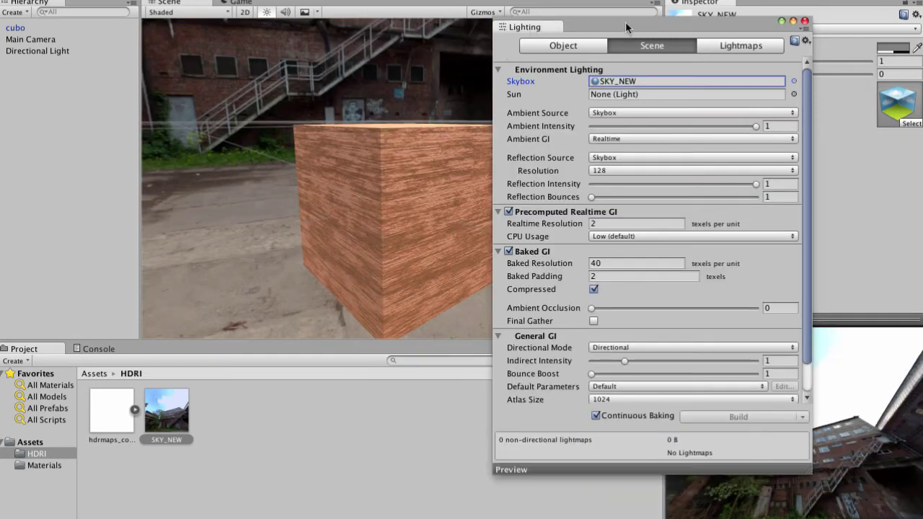
click(793, 24)
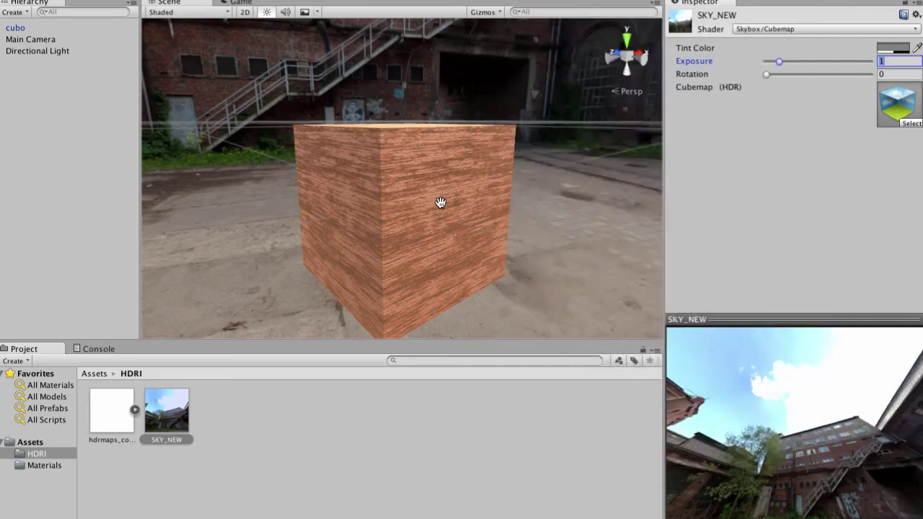
Rotate SKY_NEW's skybox to 237 so the brick courtyard sits behind the cube.
mouse_move(431, 195)
right_down()
mouse_move(416, 176)
mouse_move(591, 240)
mouse_move(504, 227)
mouse_move(594, 140)
mouse_move(406, 161)
right_up()
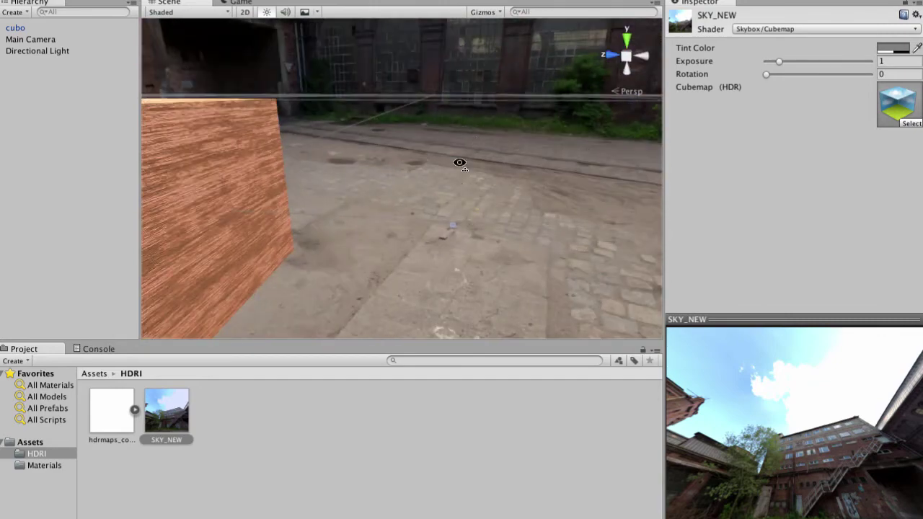
key(f)
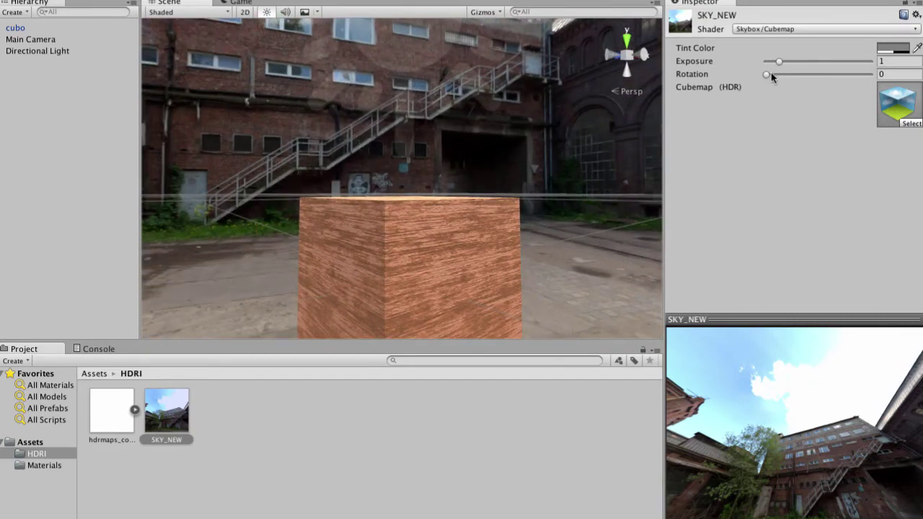
mouse_move(766, 74)
mouse_down()
mouse_move(827, 73)
mouse_move(775, 73)
mouse_move(817, 90)
mouse_up()
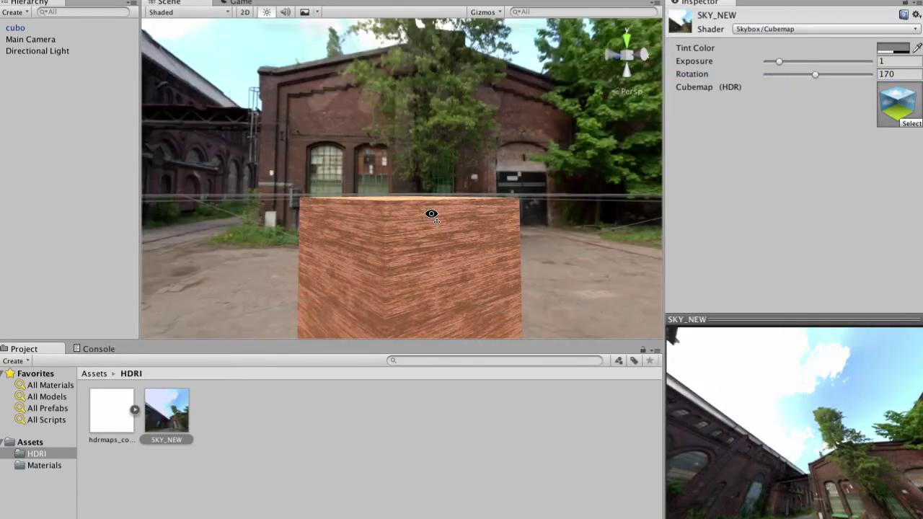
mouse_move(429, 212)
middle_down()
mouse_move(428, 260)
mouse_move(429, 244)
middle_up()
key(f)
mouse_move(430, 245)
alt+mouse_down()
mouse_move(426, 228)
mouse_move(480, 231)
alt+mouse_up()
mouse_move(813, 69)
mouse_down()
mouse_move(771, 70)
mouse_move(831, 73)
mouse_up()
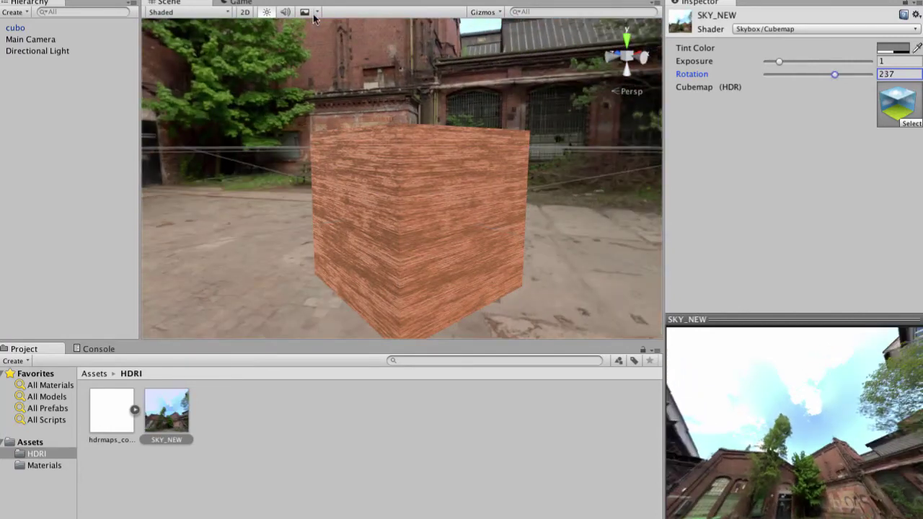
Drag the small_apartment interior .exr from Finder into Unity's HDRI folder.
click(12, 27)
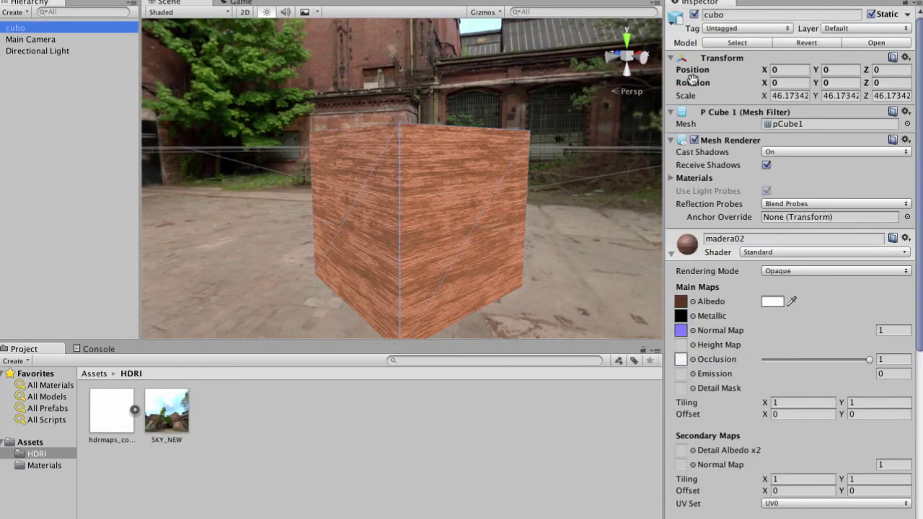
click(38, 47)
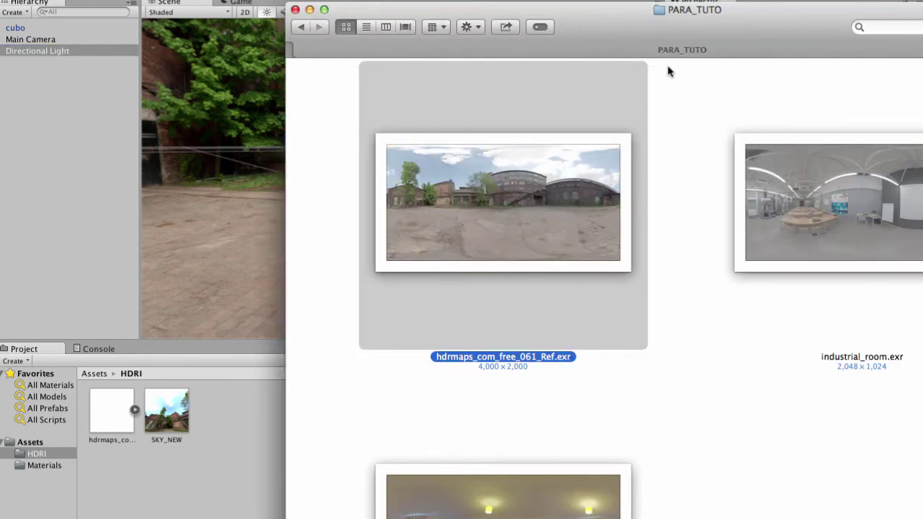
scroll(707, 437, down, 3)
scroll(752, 387, up, 1)
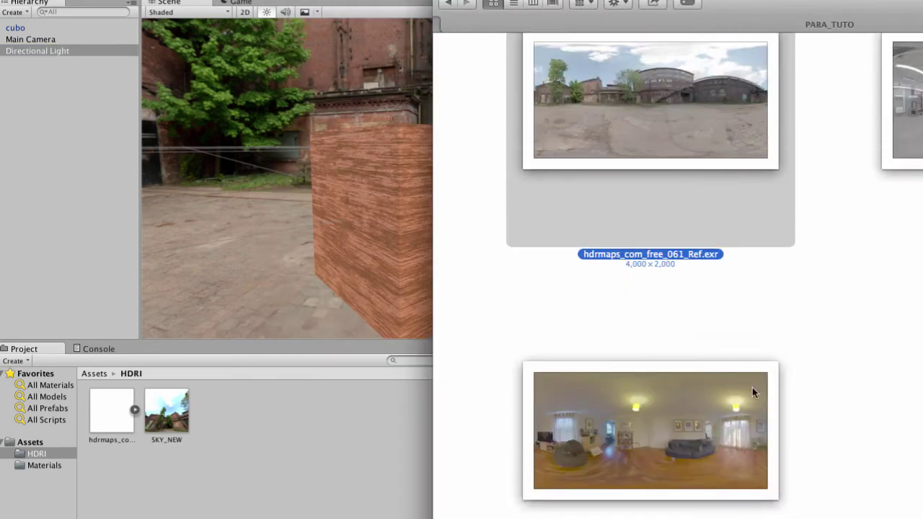
click(631, 413)
mouse_move(631, 414)
mouse_down()
mouse_move(494, 5)
mouse_move(466, 1)
mouse_move(424, 366)
mouse_up()
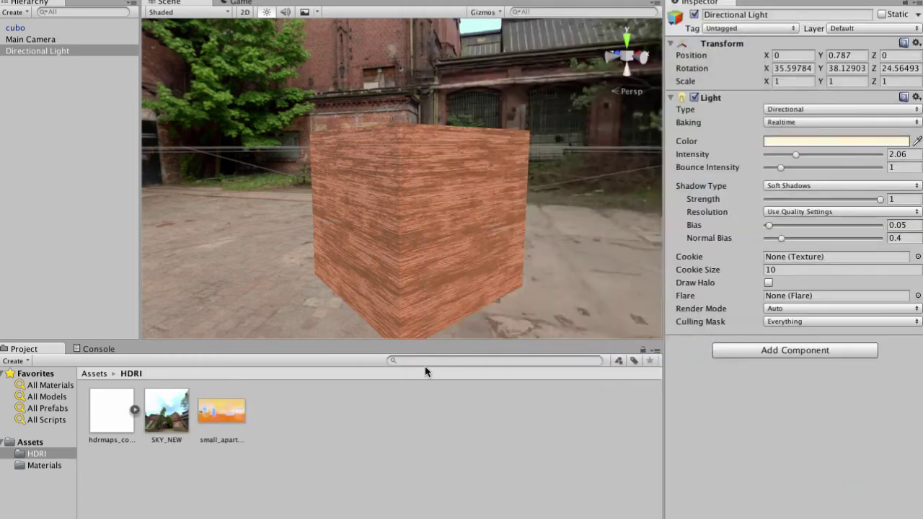
Reimport small_apartment with Texture Type Cubemap, then reselect SKY_NEW.
click(228, 419)
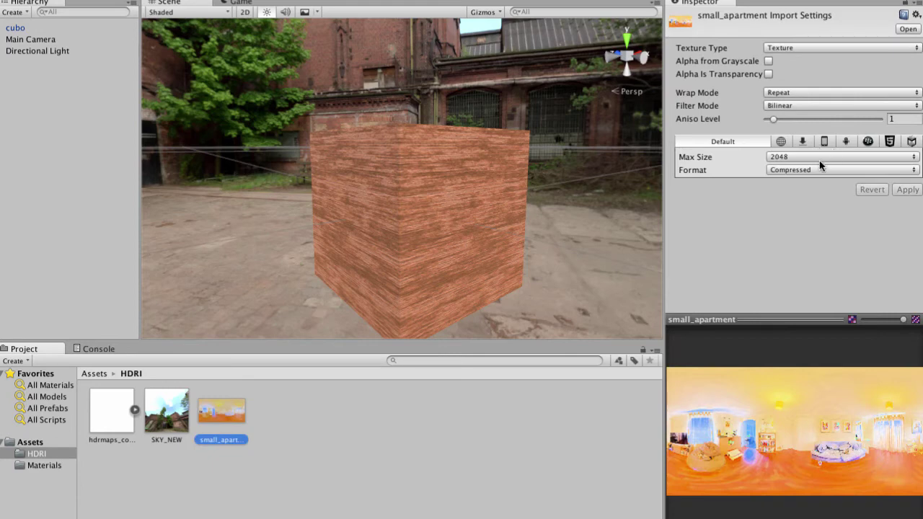
click(782, 47)
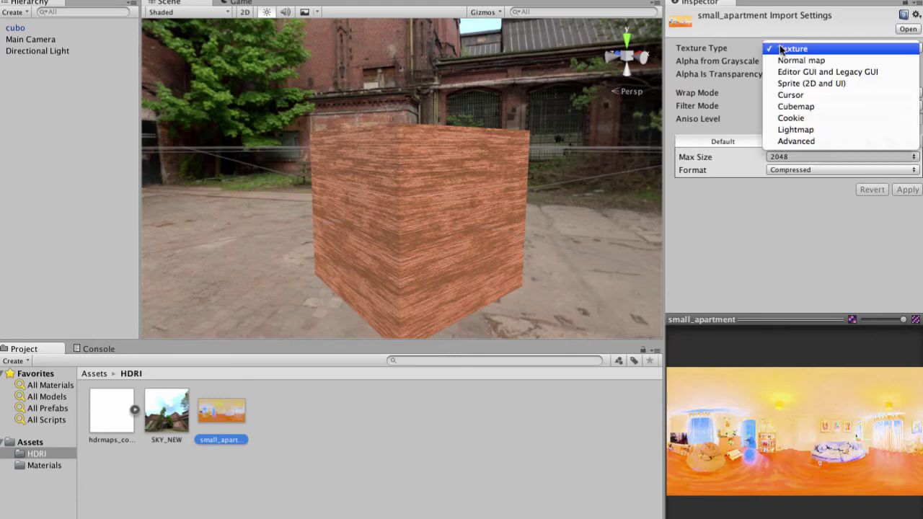
click(795, 106)
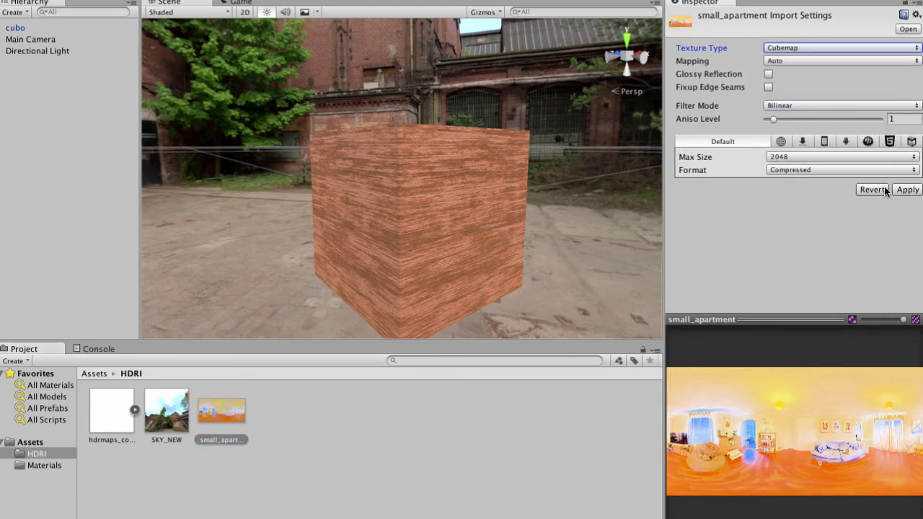
click(906, 189)
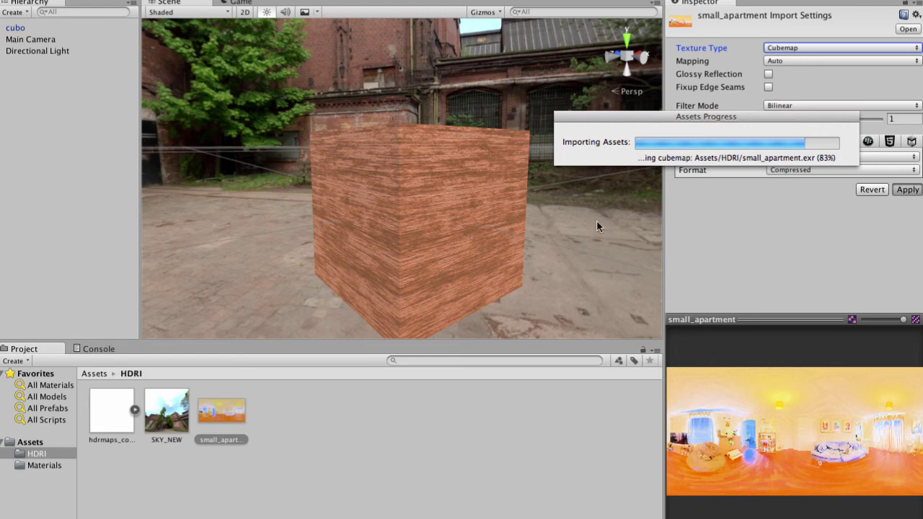
click(156, 416)
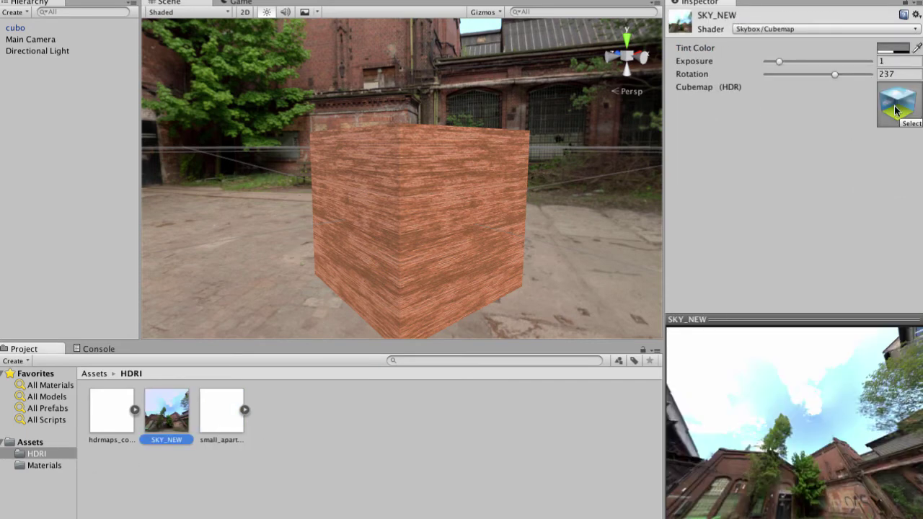
Add a new material named SKY2 using the Skybox/Cubemap shader.
right_click(345, 425)
mouse_move(426, 414)
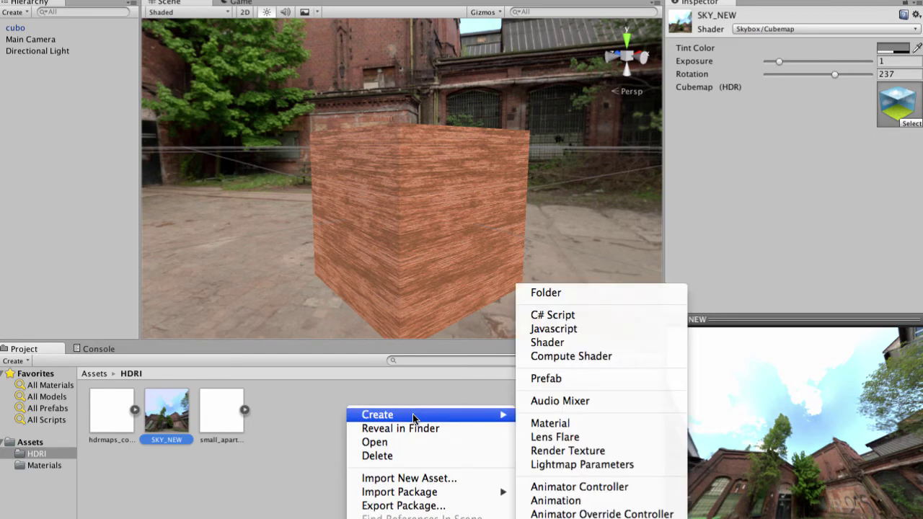
click(546, 425)
text(SKY2)
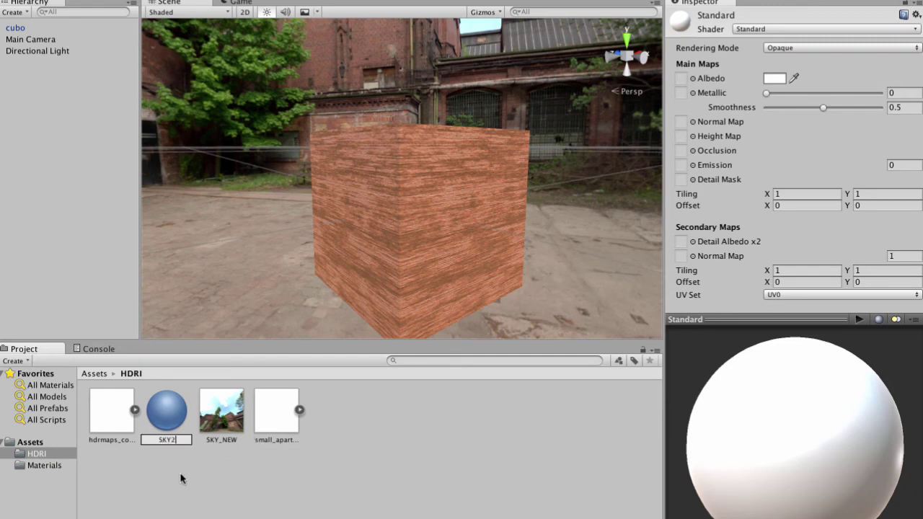
key(Return)
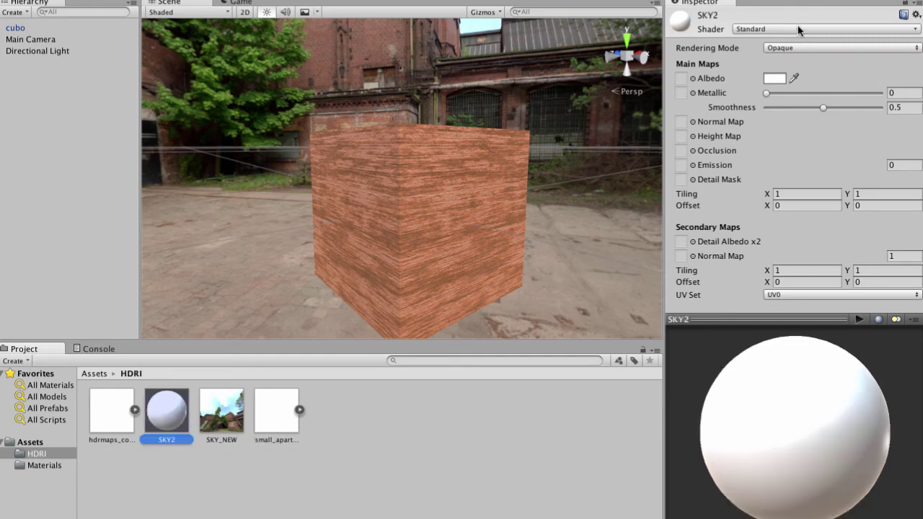
click(800, 29)
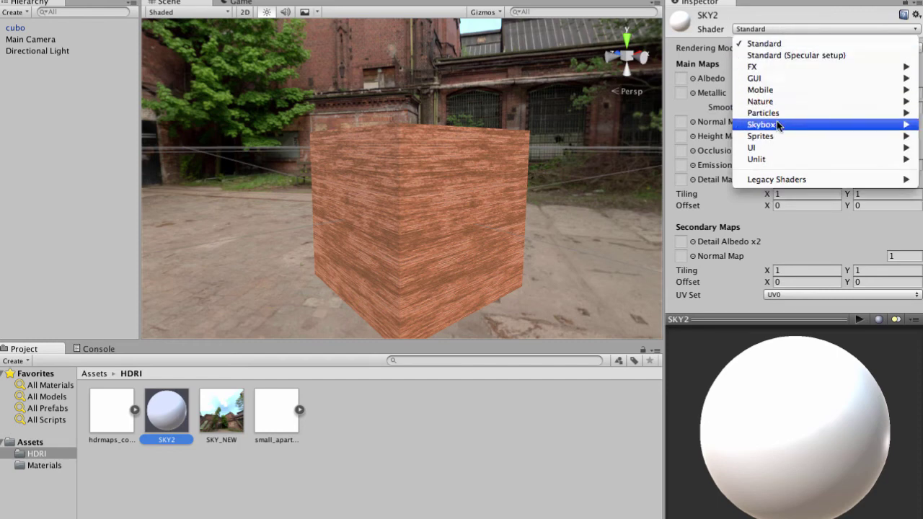
click(921, 148)
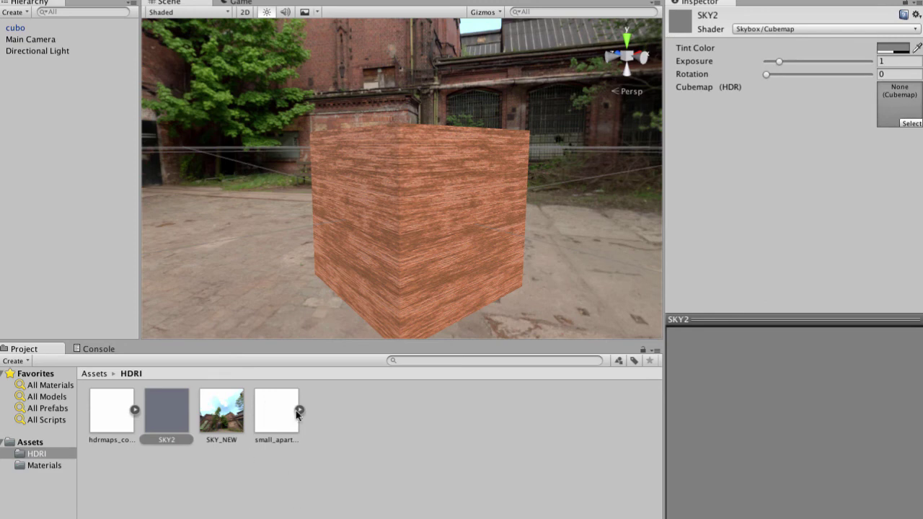
Assign the small_apartment cubemap to SKY2, leaving rotation at 5.
click(284, 414)
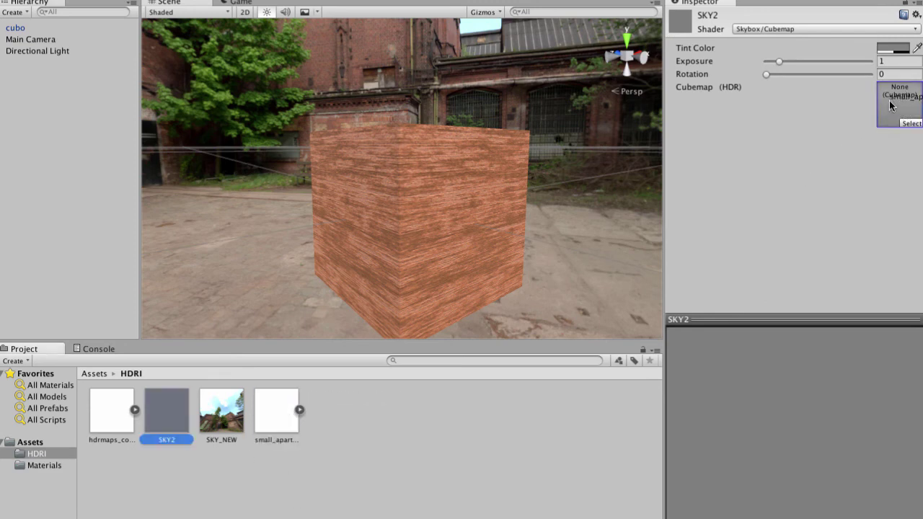
drag(284, 414, 891, 106)
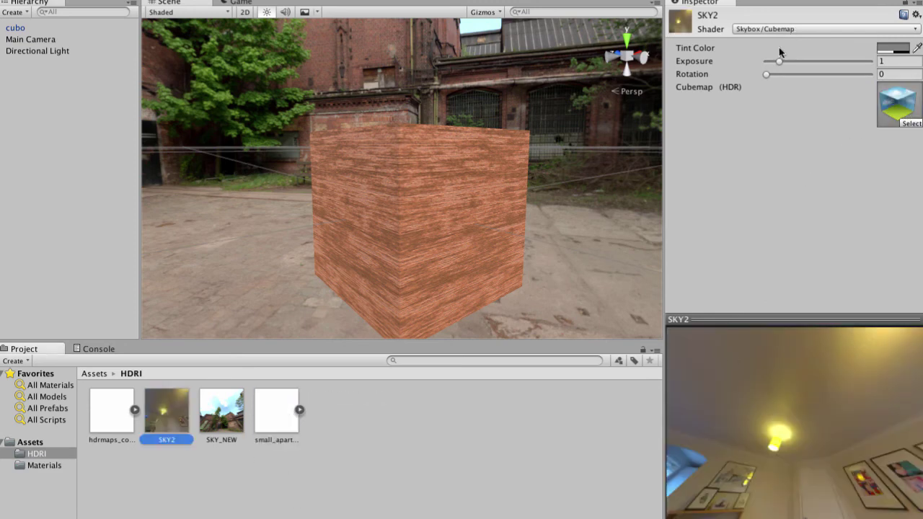
drag(767, 74, 768, 74)
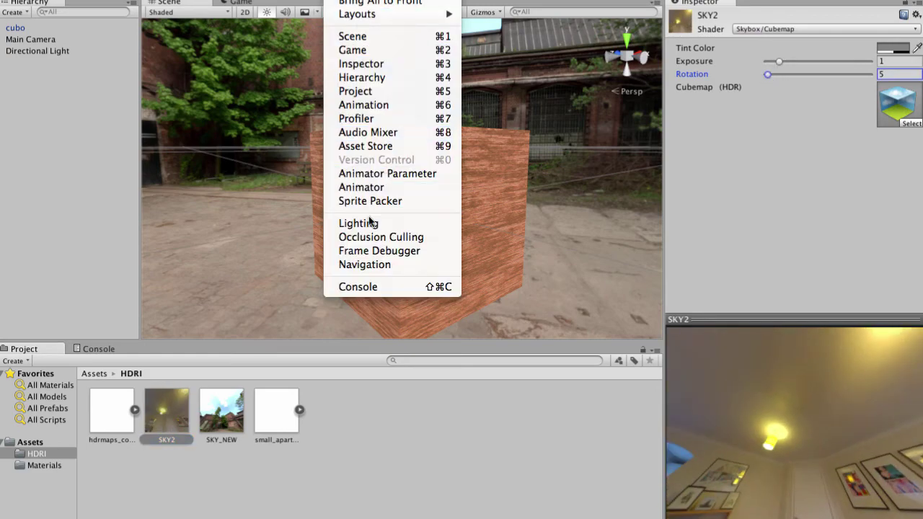
Set the Lighting window's Skybox Material to SKY2.
click(367, 223)
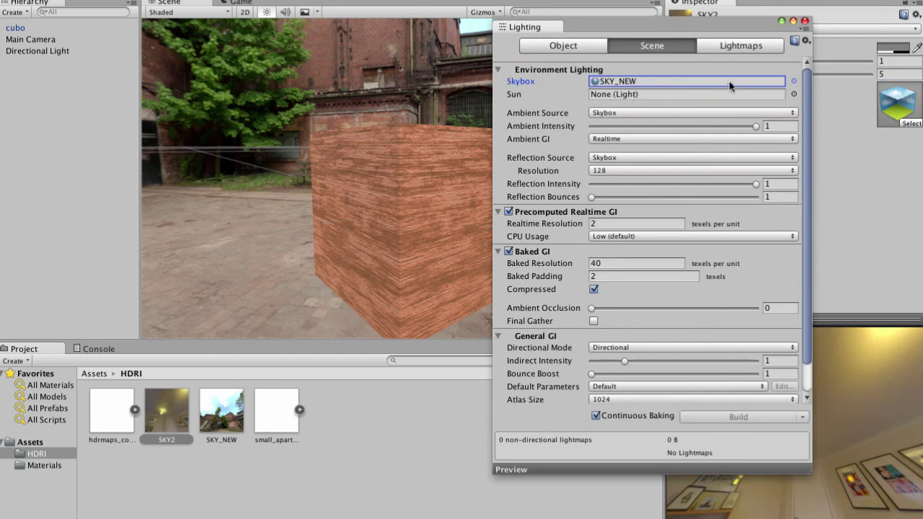
click(793, 82)
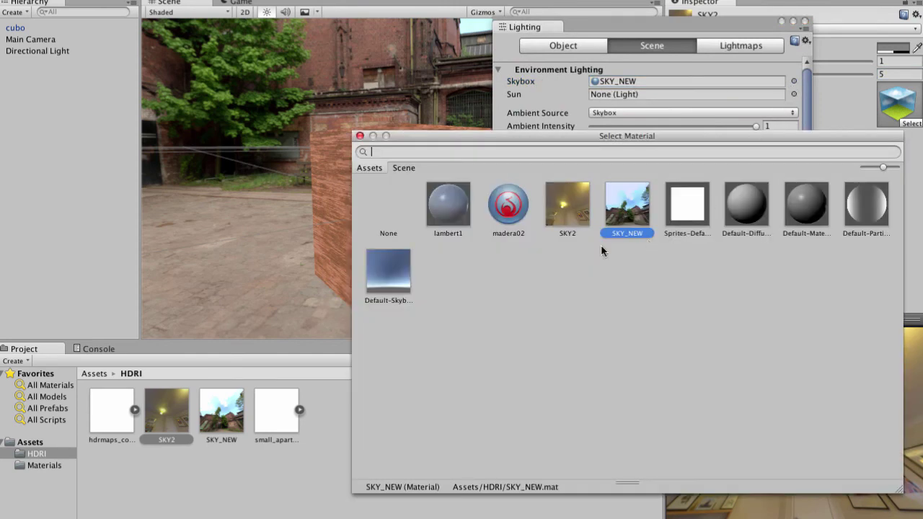
click(566, 210)
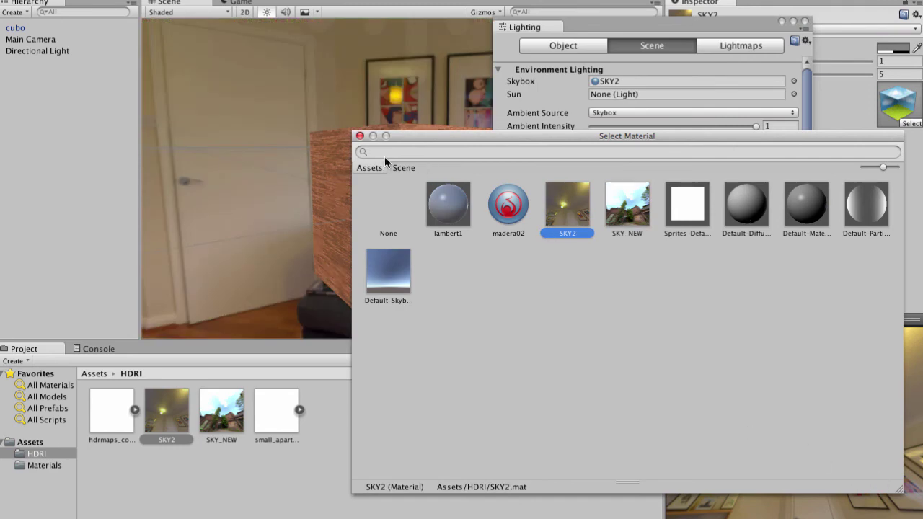
click(360, 137)
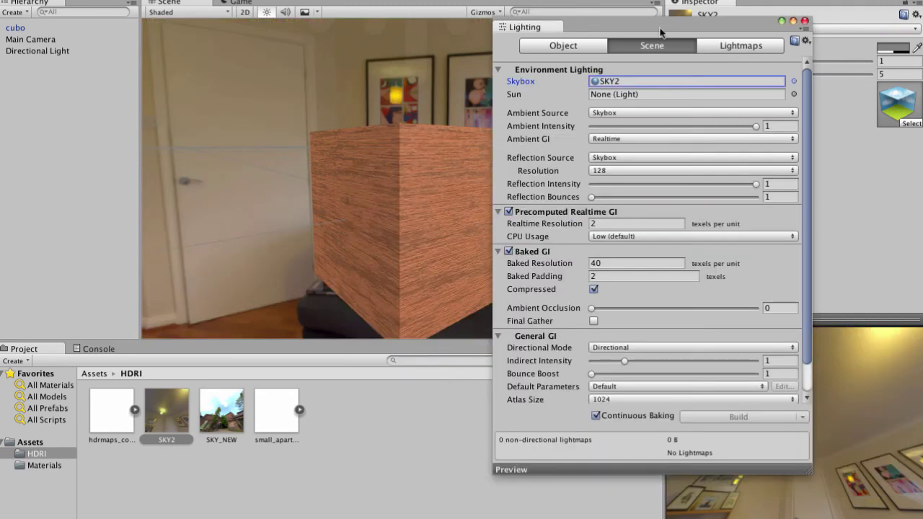
Set SKY2's rotation to 250, bringing the bookshelf and doorway behind the cube.
click(805, 21)
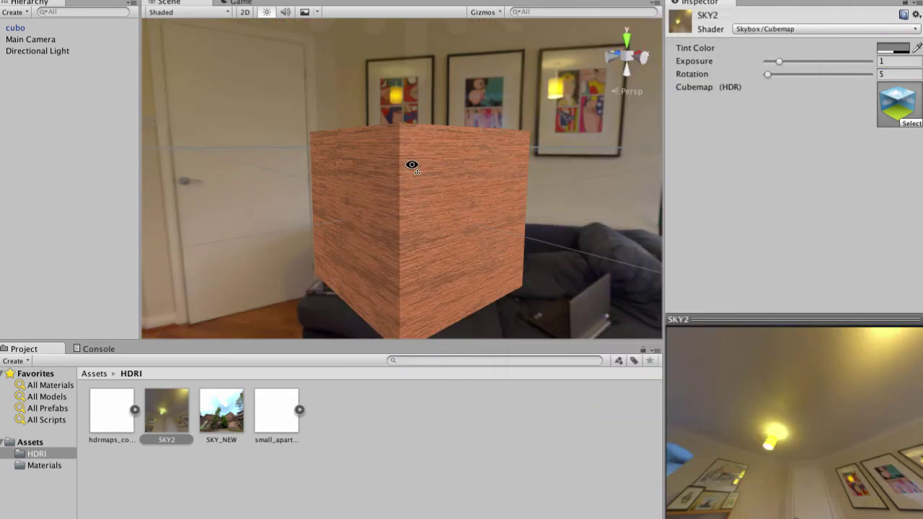
right_drag(410, 207, 505, 166)
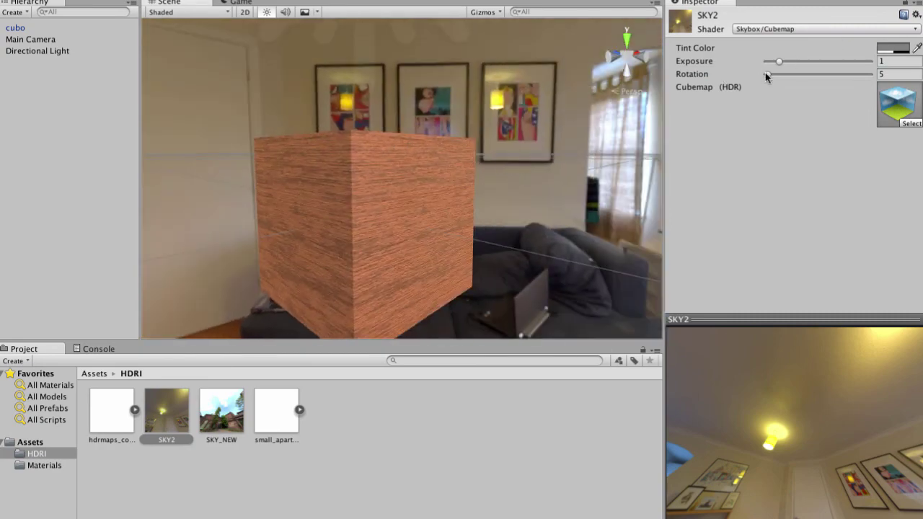
mouse_move(767, 76)
mouse_down()
mouse_move(866, 84)
mouse_move(839, 88)
mouse_up()
mouse_move(504, 195)
mouse_down()
mouse_move(441, 183)
mouse_move(399, 251)
mouse_move(453, 169)
mouse_move(386, 183)
mouse_move(381, 153)
mouse_up()
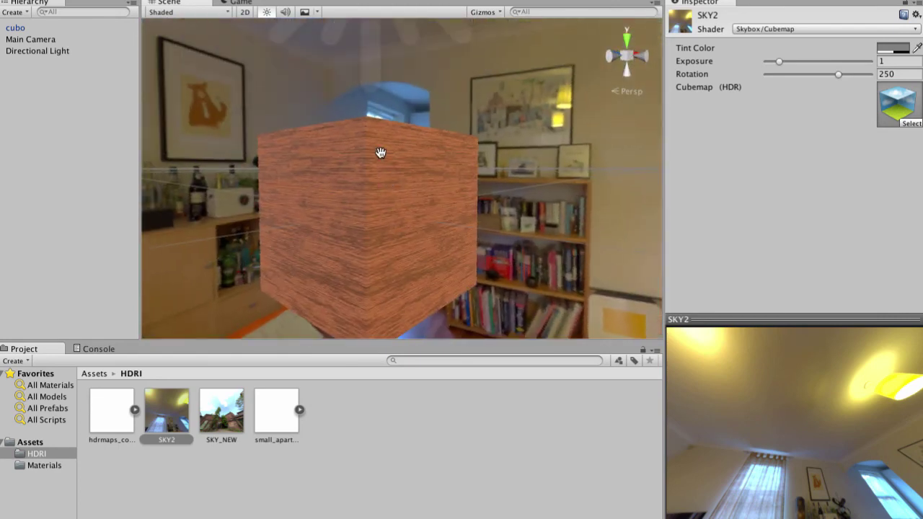